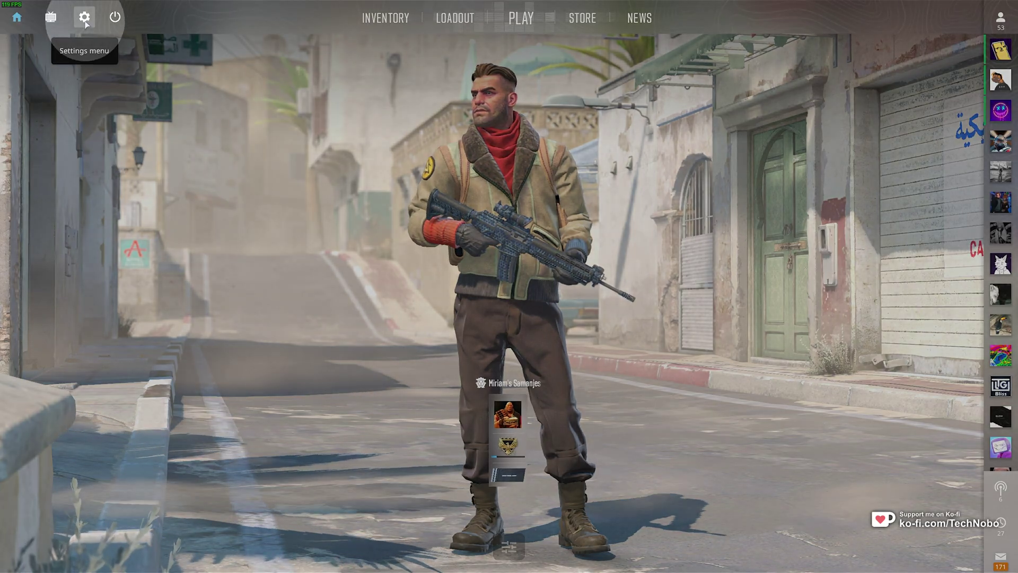
Go to the Game settings page to confirm Enable Developer Console is set to Yes
left_click(85, 21)
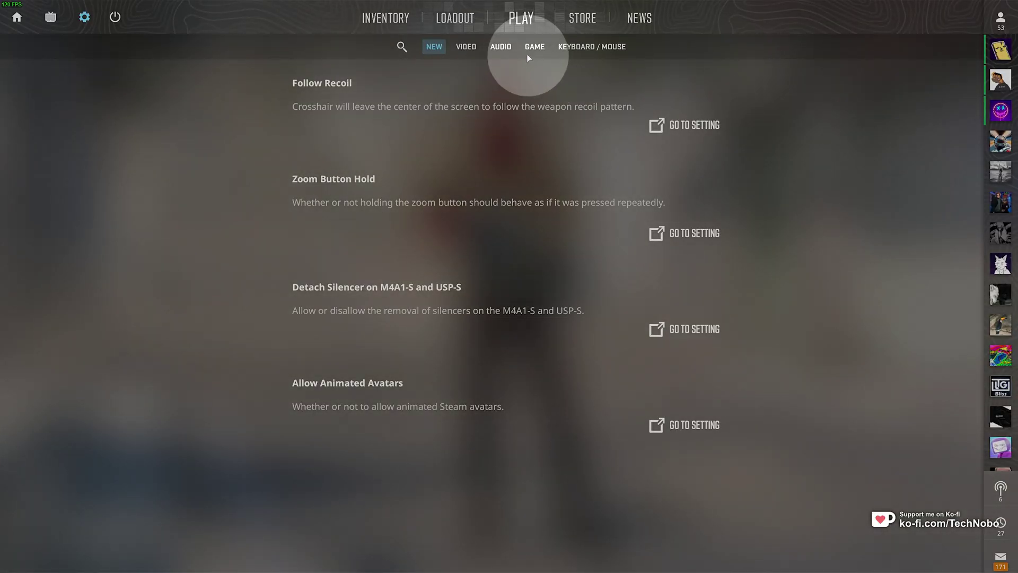
left_click(531, 48)
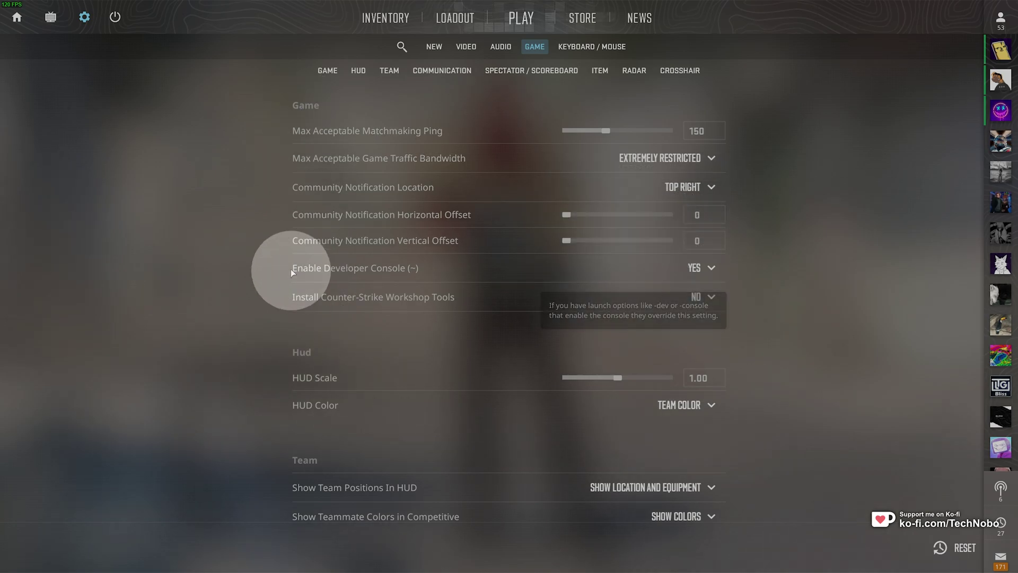
mouse_move(692, 268)
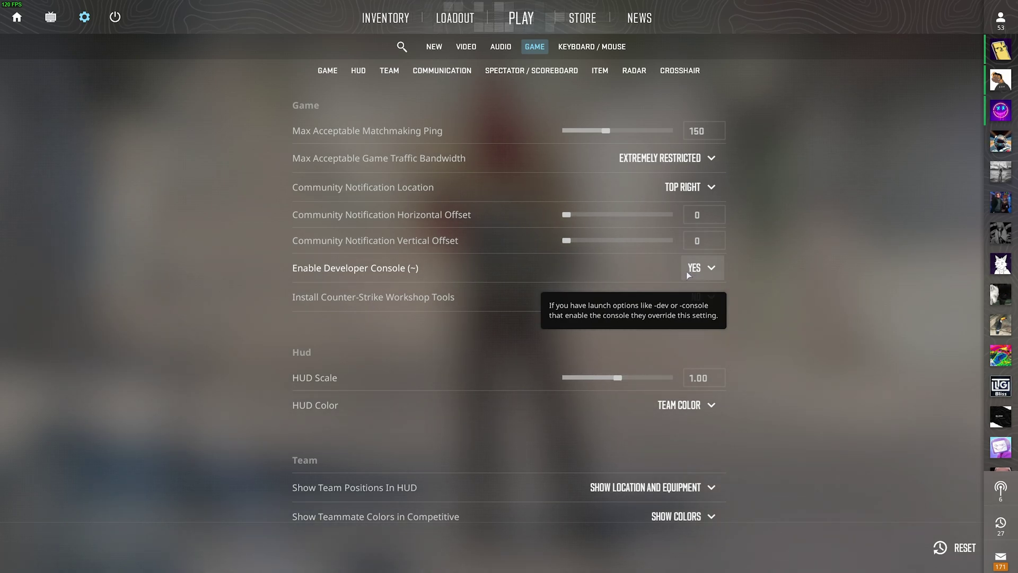
Test the developer console with the ~ key, then switch to Keyboard / Mouse settings
key("grave")
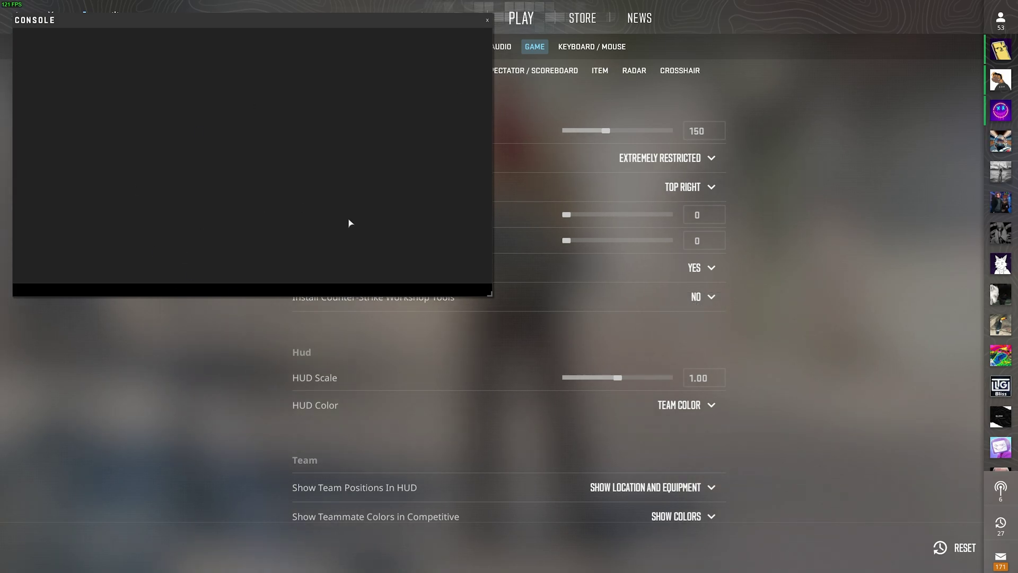
key("grave")
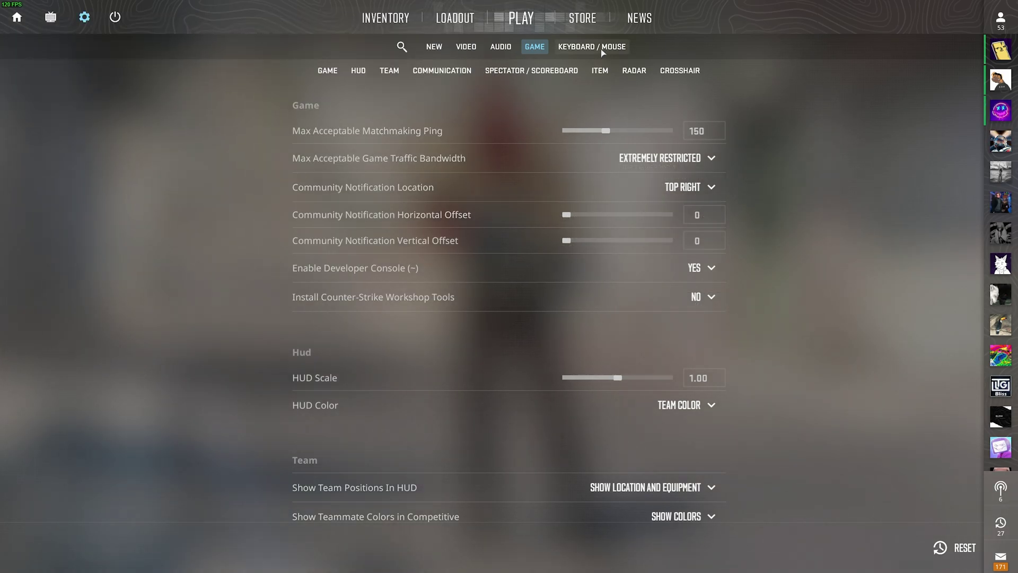
left_click(601, 49)
scroll(575, 106, "down", 10)
scroll(480, 230, "up", 2)
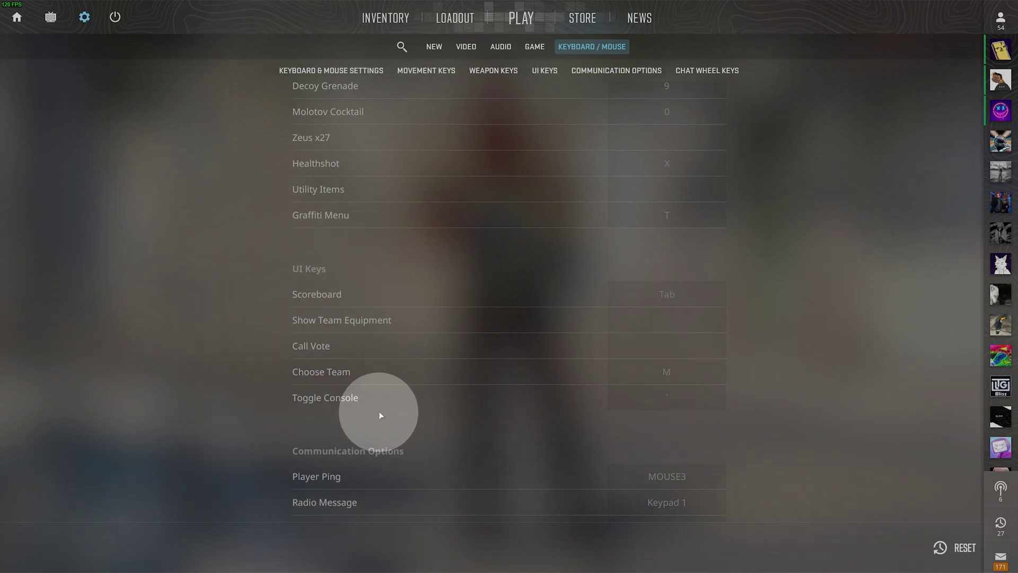
Cap the frame rate with fps_max 120, then change it to fps_max 60
key("grave")
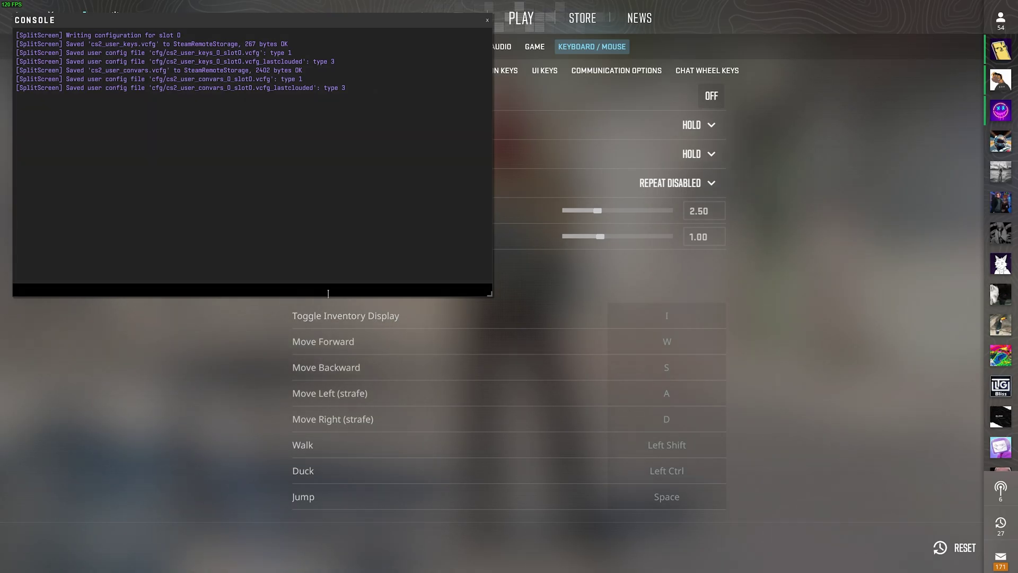
type("fps_max")
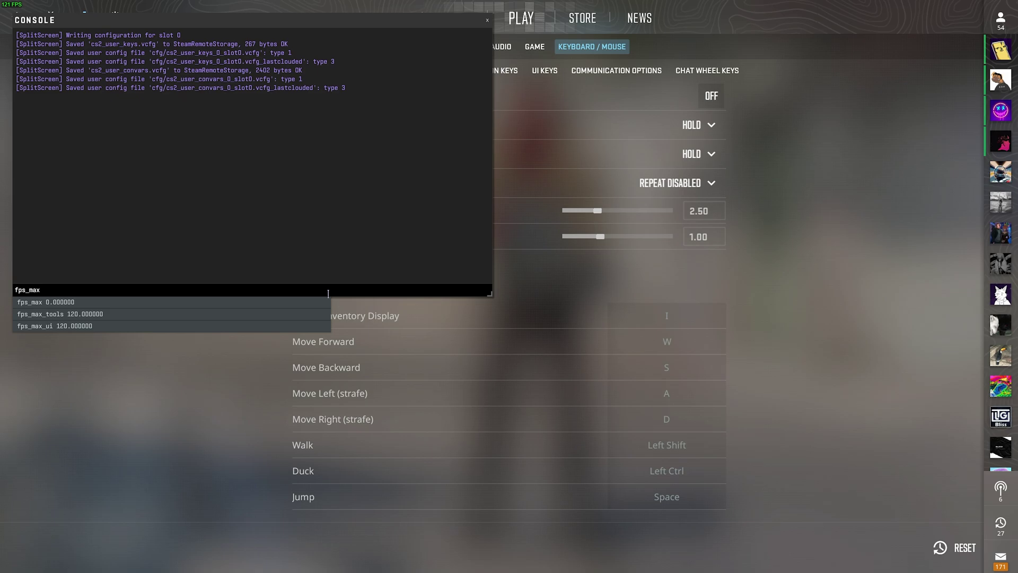
type(" 120")
key("Return")
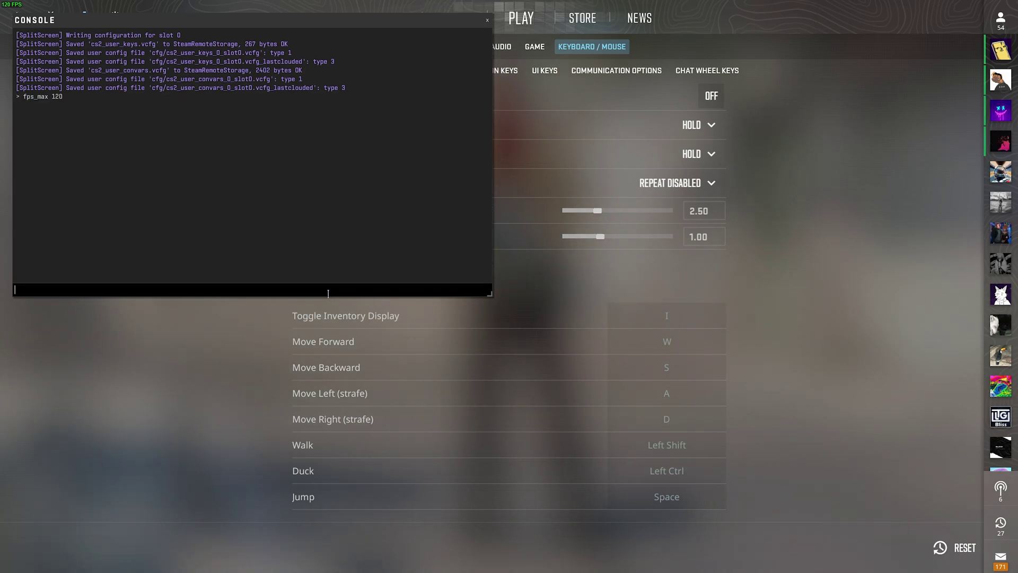
key("Up")
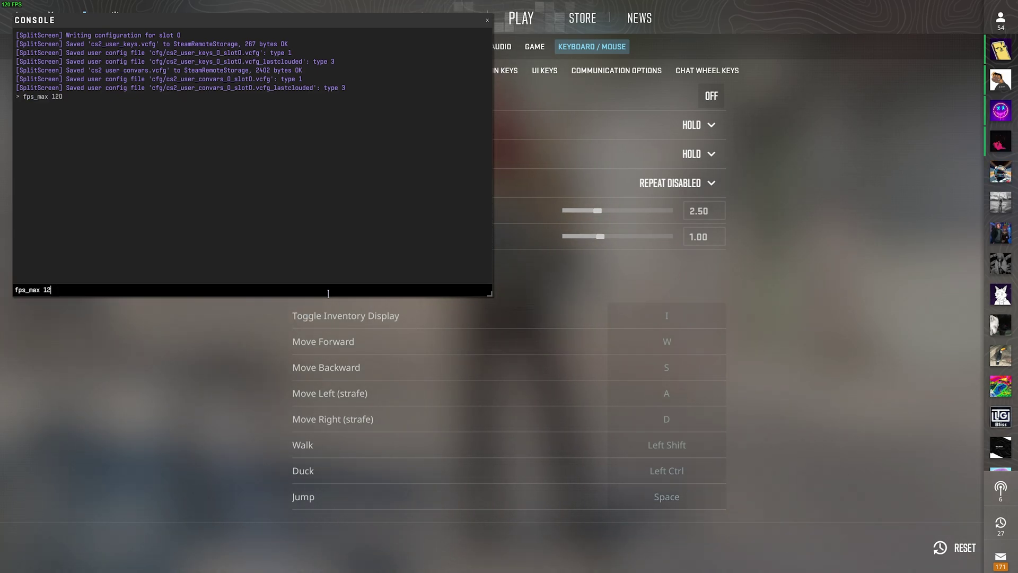
key("BackSpace")
key("BackSpace")
type("60")
key("Return")
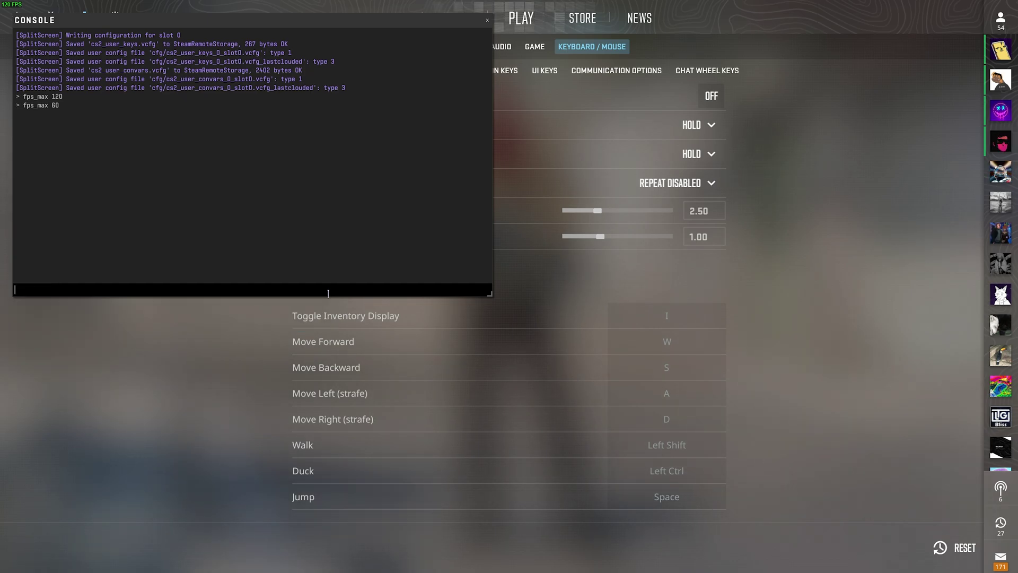
Remove the frame cap with fps_max 0, then hide and reshow the console
key("Up")
key("BackSpace")
key("BackSpace")
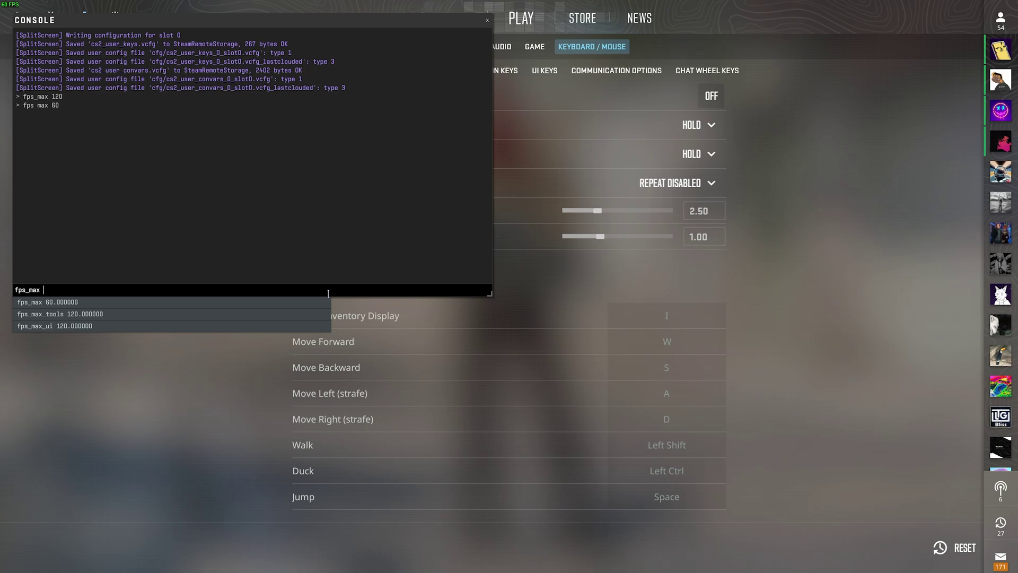
type("0")
key("Return")
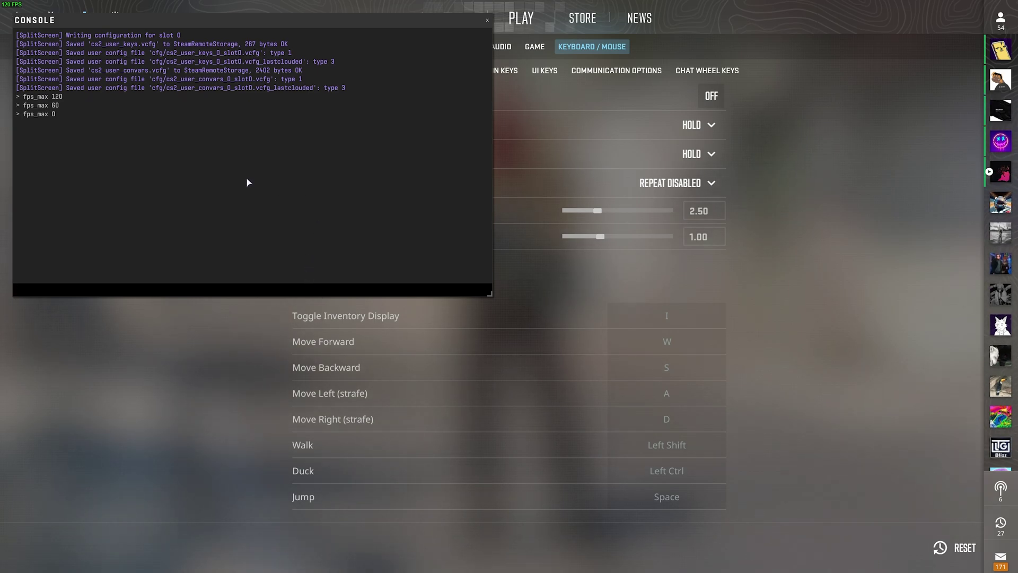
key("grave")
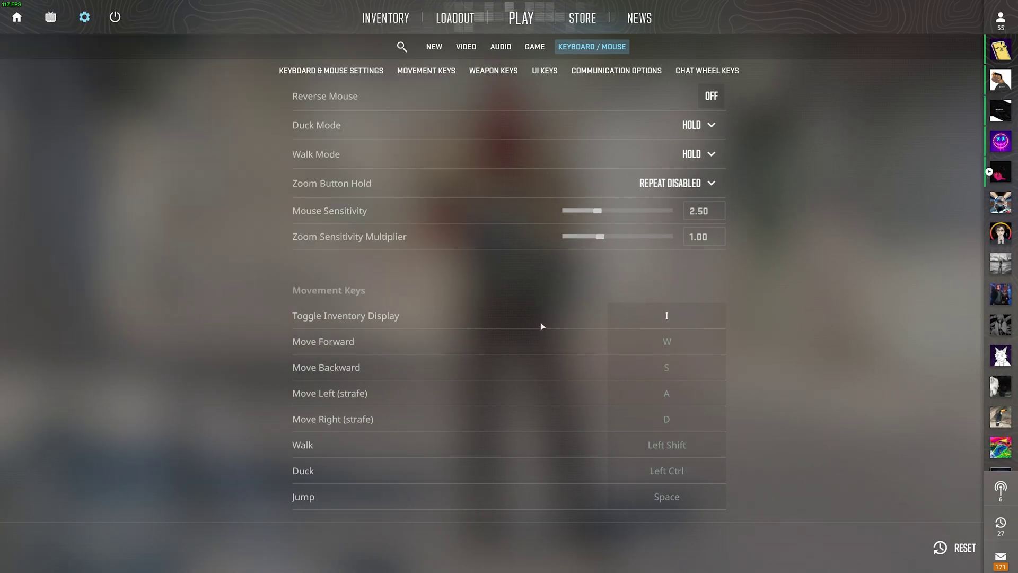
key("grave")
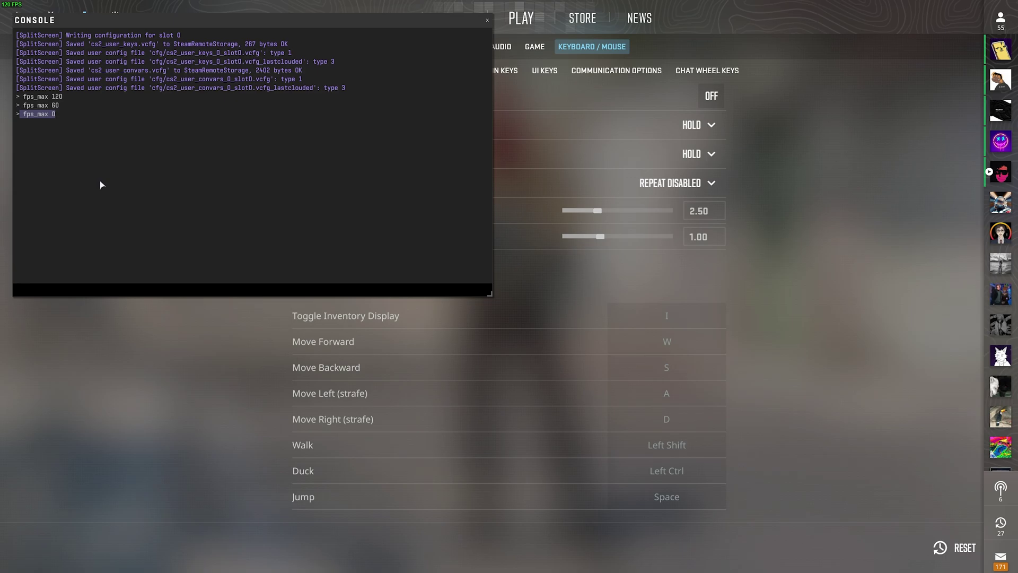
type("clear")
Clear the console log, run find fps_max, and select fps_max_ui in the results
key("Return")
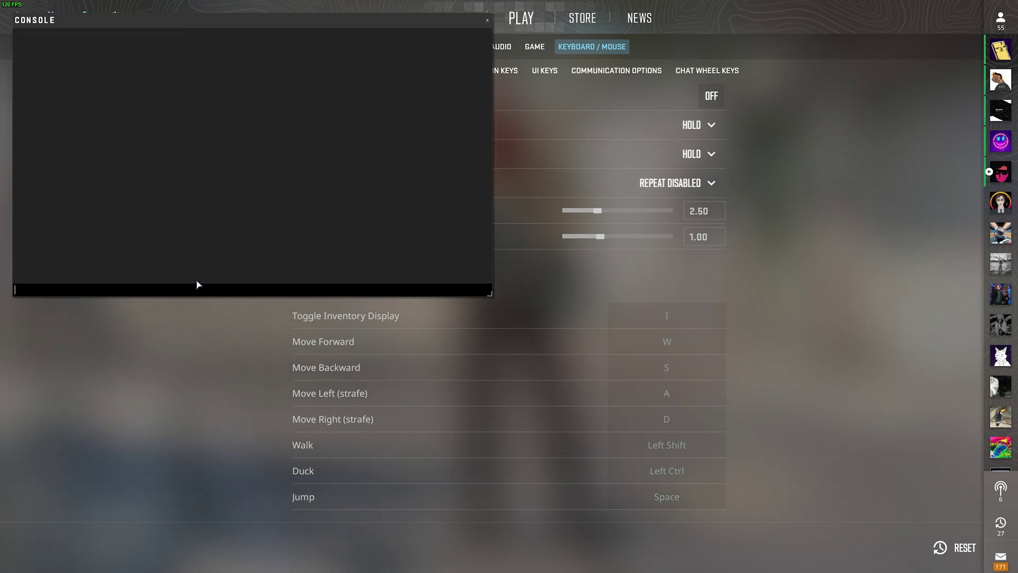
type("find fps_max")
key("Return")
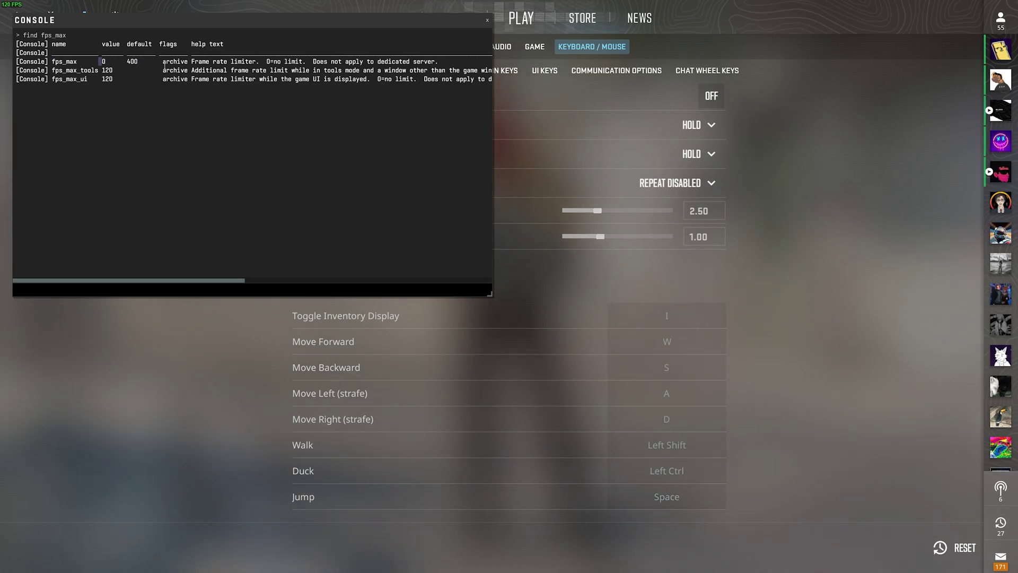
left_click_drag(191, 62, 258, 63)
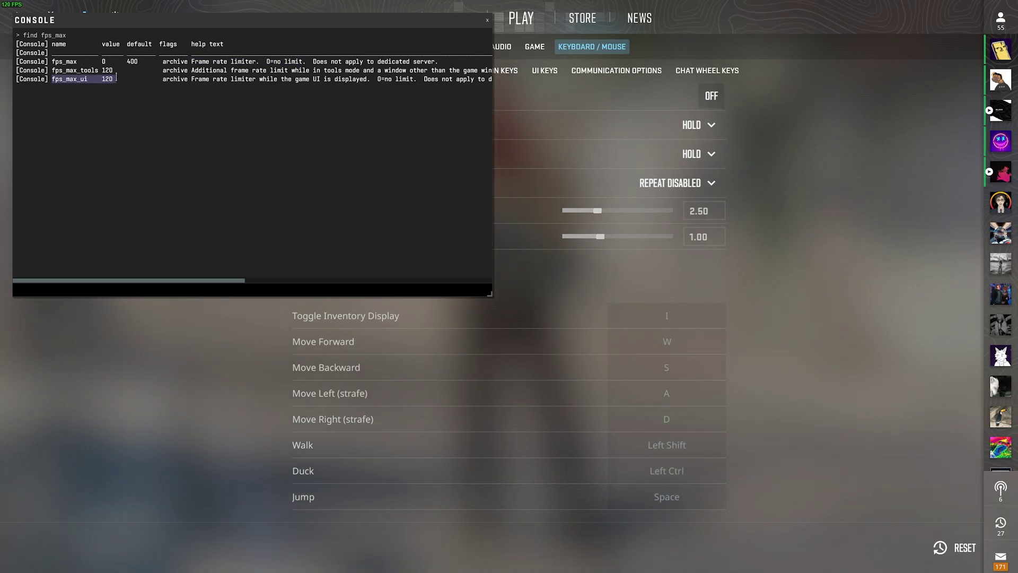
double_click(61, 80)
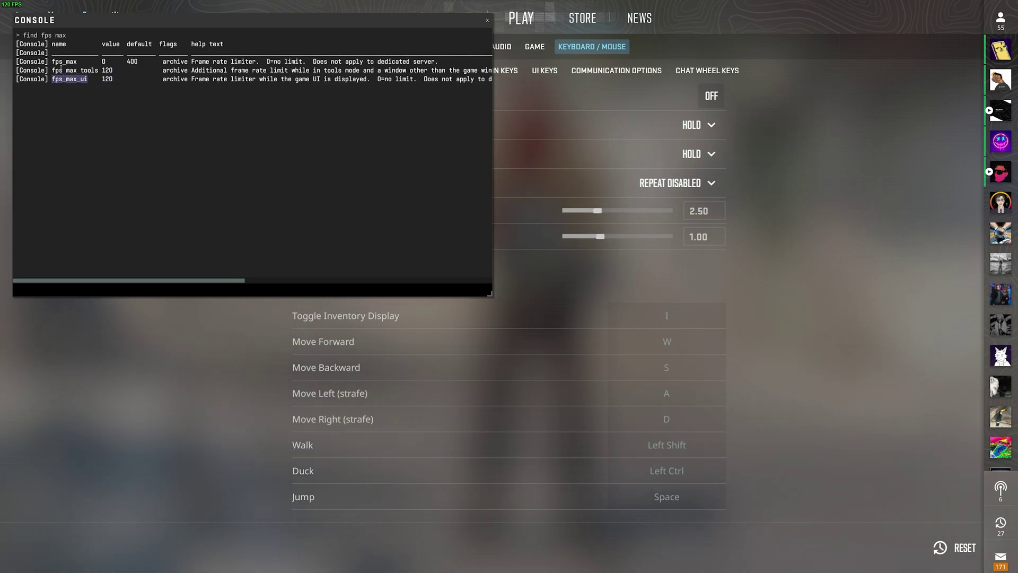
left_click(62, 70)
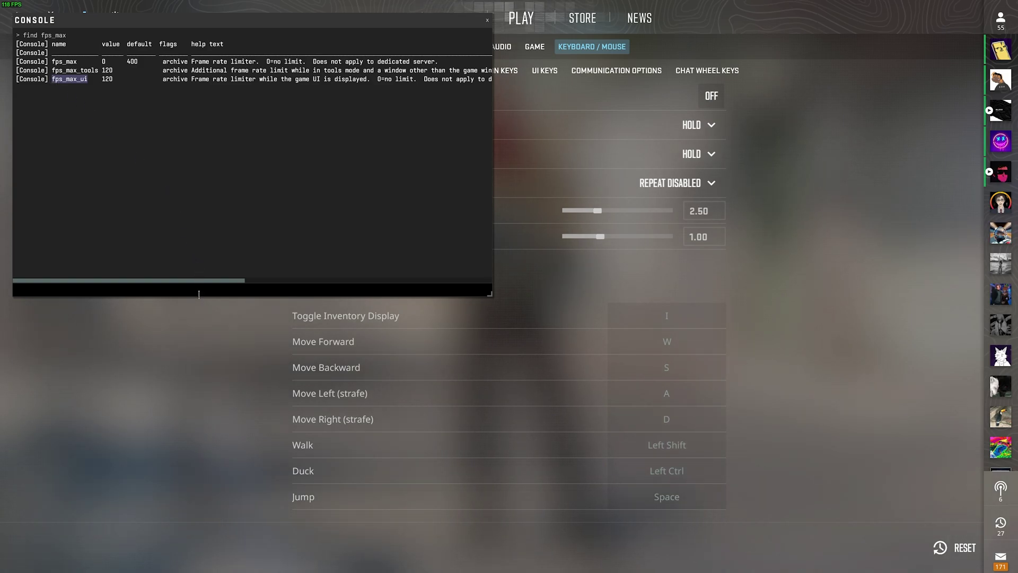
type("fps_max_ui 60")
Cap the menu frame rate with fps_max_ui 60 and close the console
key("Return")
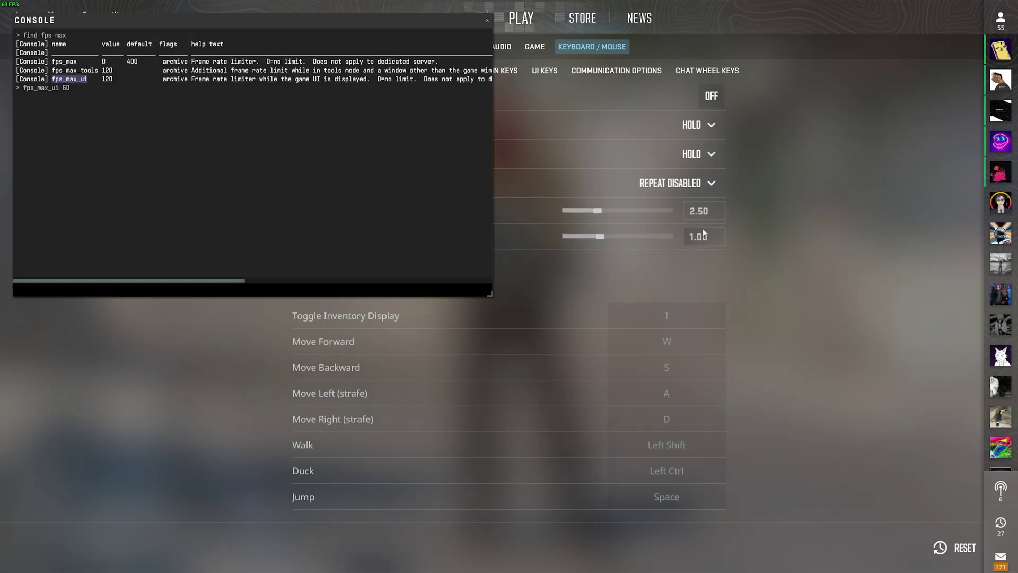
key("grave")
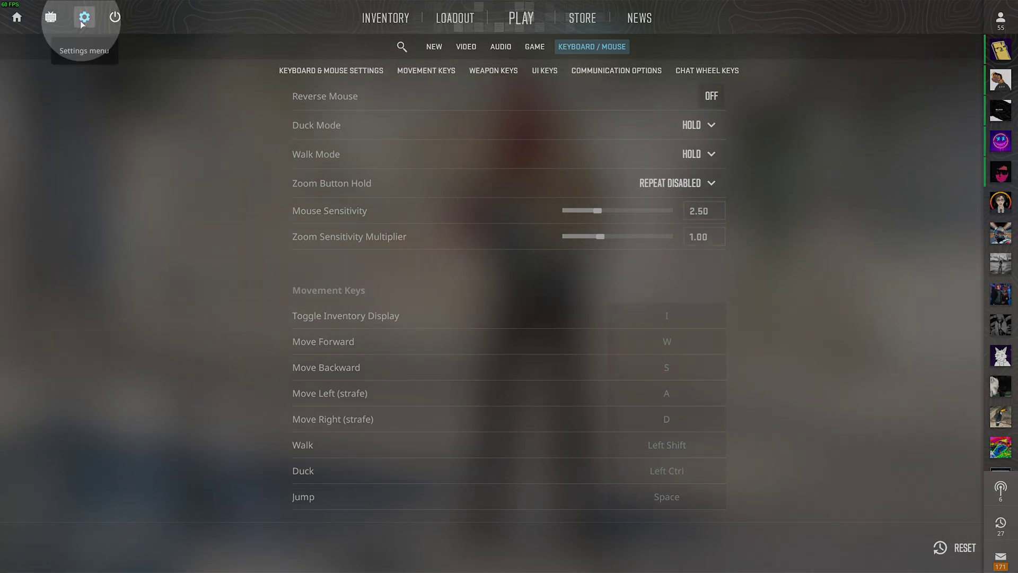
In Video settings, choose Fullscreen display mode with a 165 Hz refresh rate
left_click(465, 47)
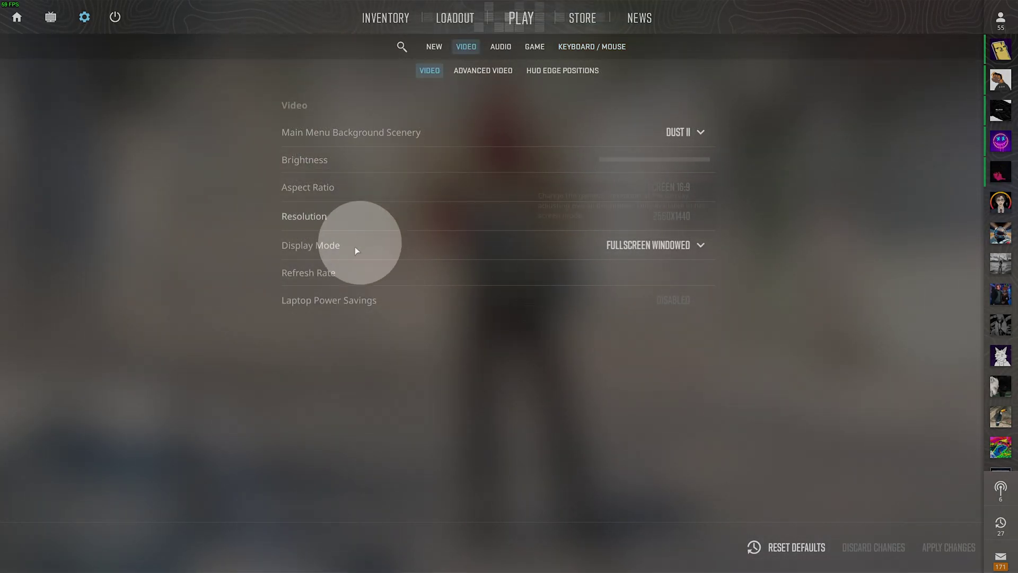
left_click(643, 246)
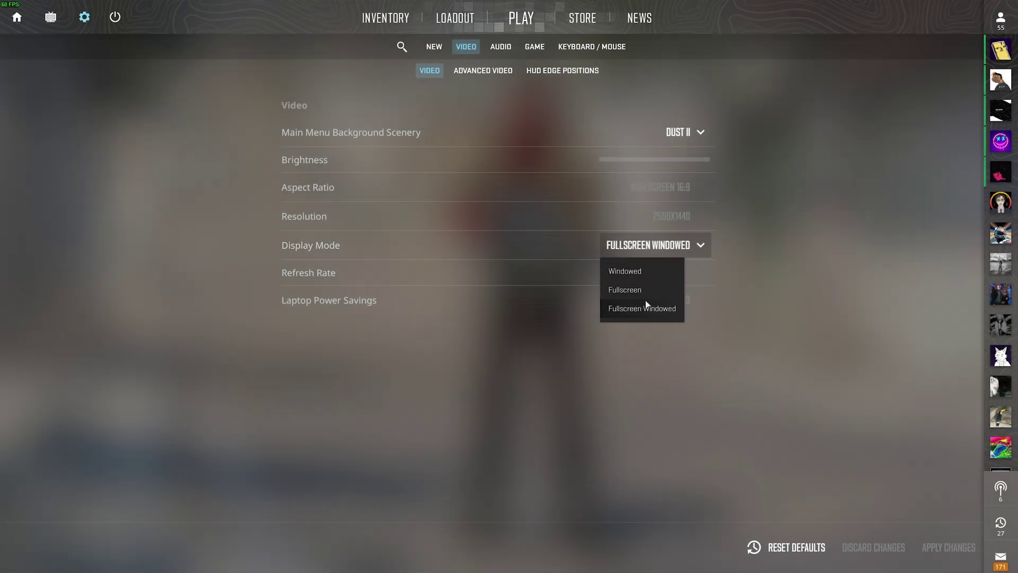
left_click(641, 291)
left_click(684, 274)
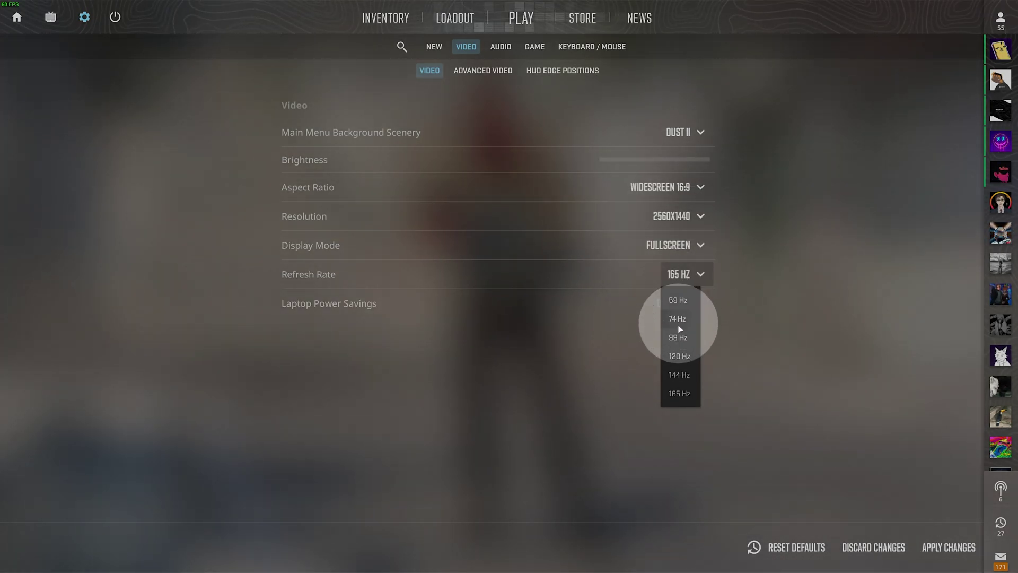
left_click(681, 393)
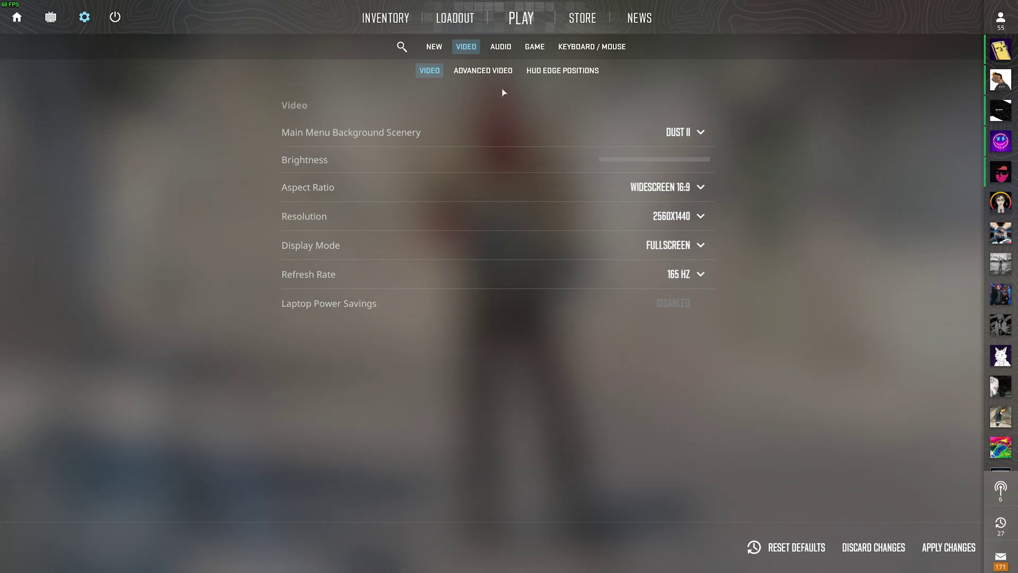
Check Advanced Video shows Wait for Vertical Sync Disabled, then exit to the main menu
left_click(492, 71)
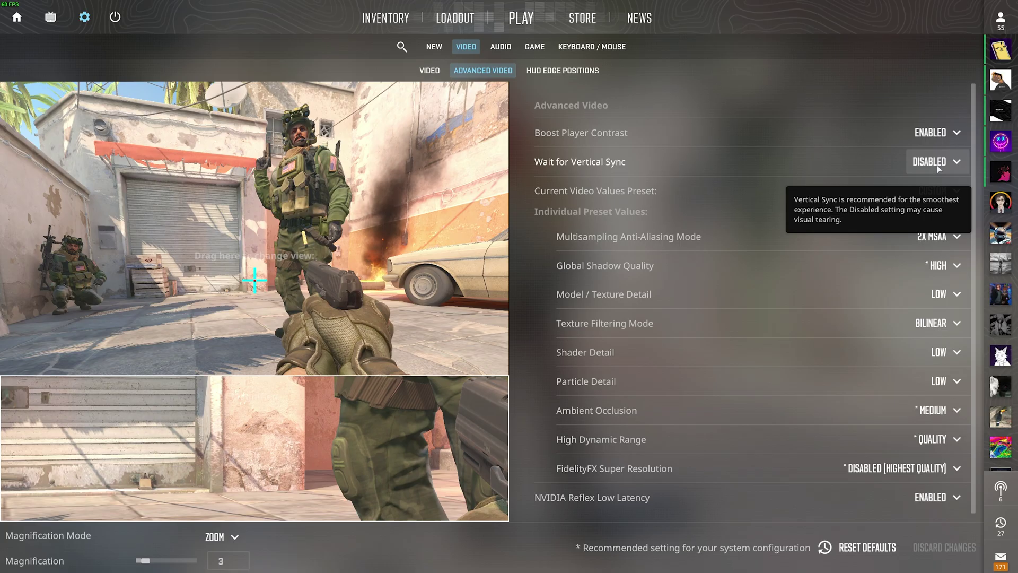
key("Escape")
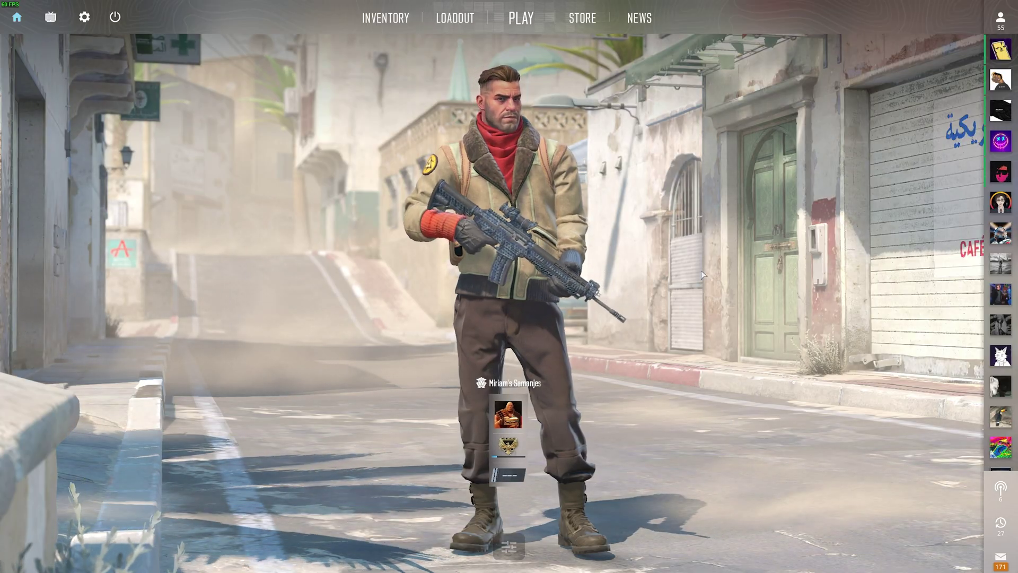